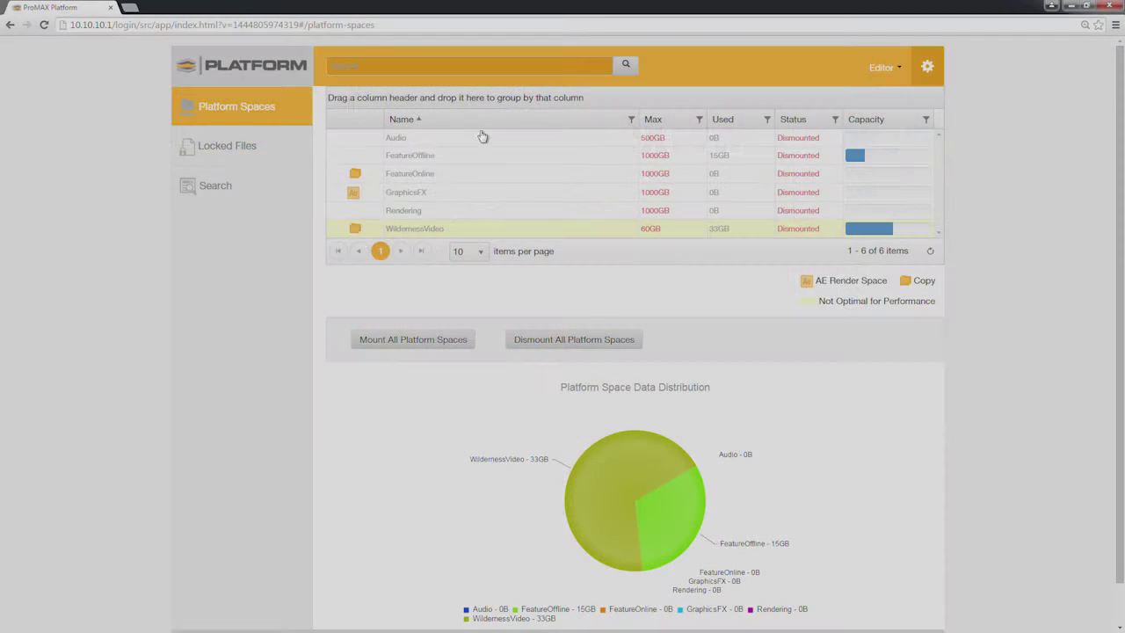
# - Mount the FeatureOnline space on this workstation through its Mount action
pyautogui.rightClick(466, 175)
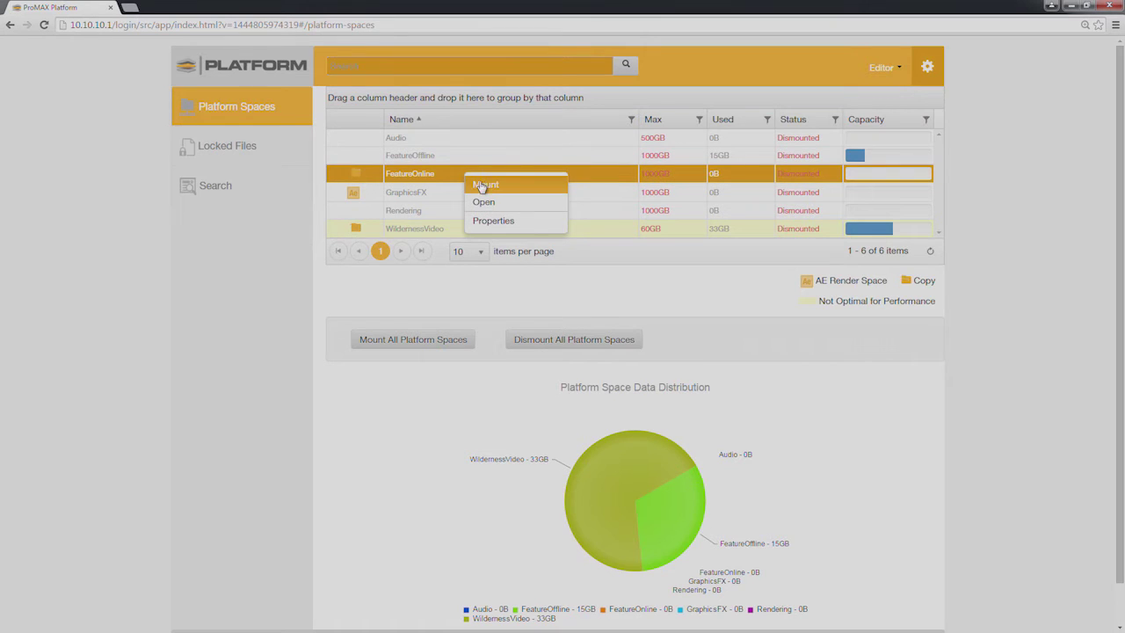
pyautogui.click(485, 188)
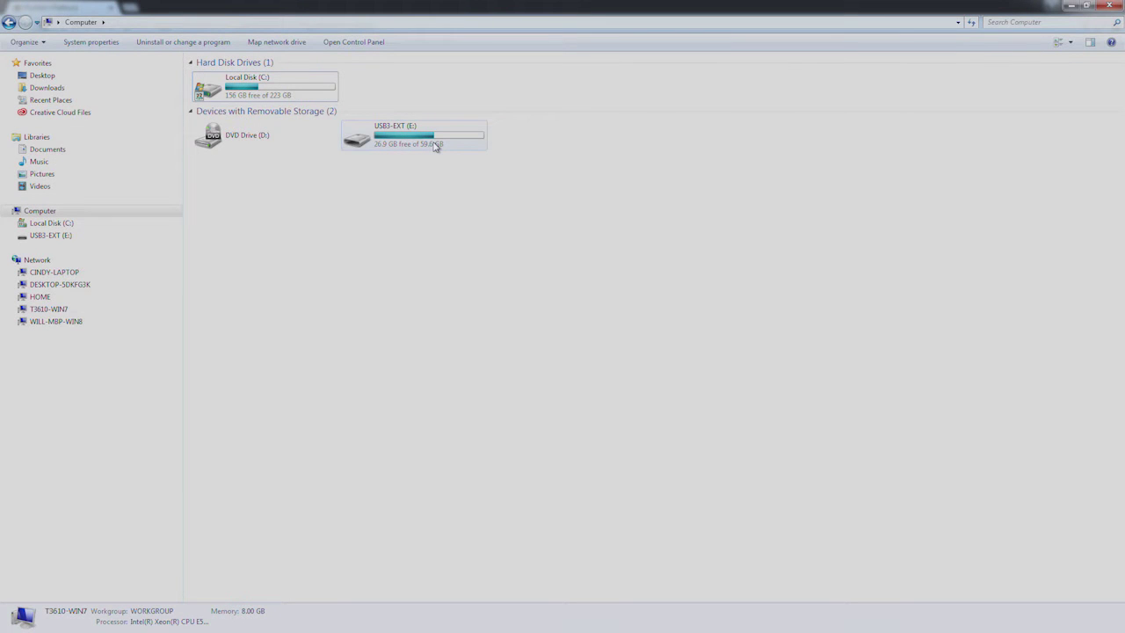
# - Open the USB3-EXT (E:) drive, mount FeatureOnline as drive Z:, and copy the WildernessVideo folder
pyautogui.doubleClick(434, 145)
pyautogui.click(221, 79)
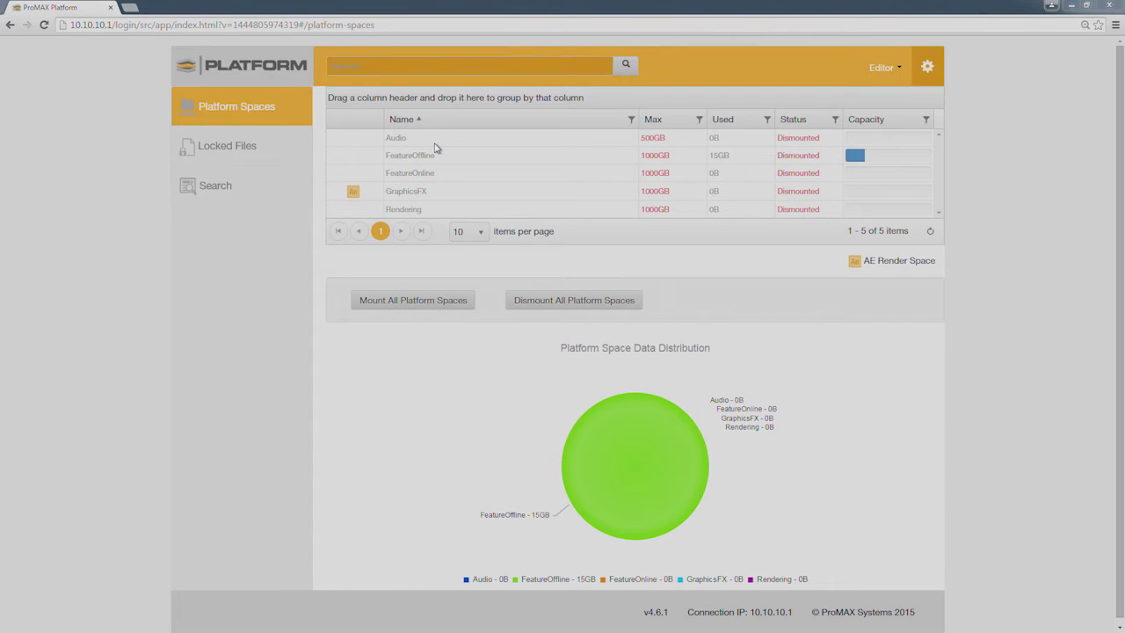
pyautogui.rightClick(457, 174)
pyautogui.click(475, 189)
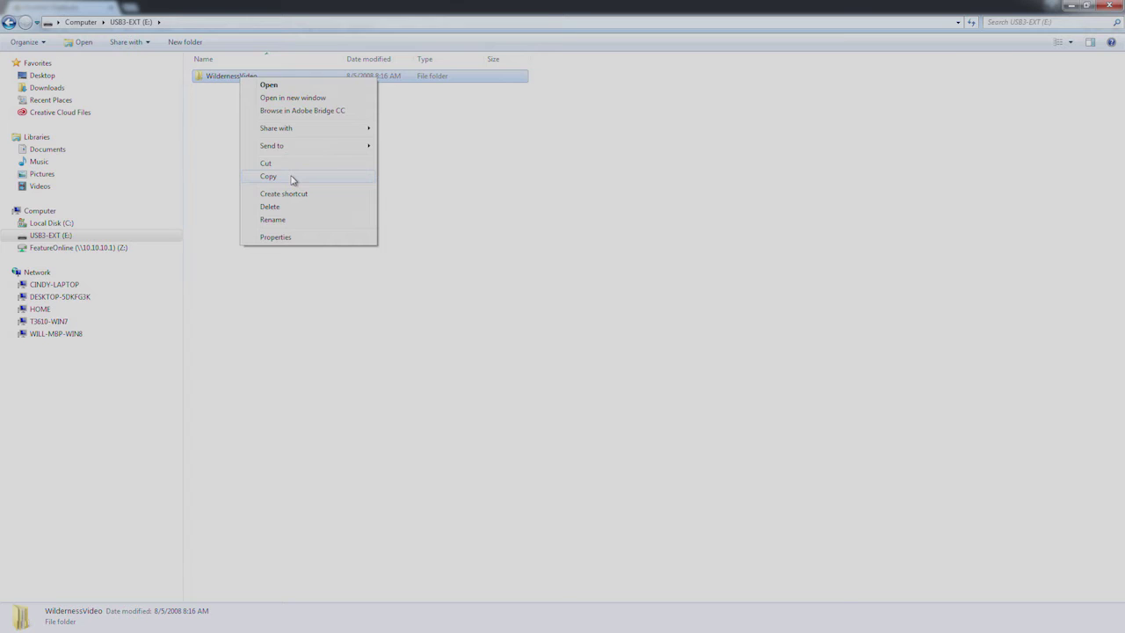
pyautogui.click(290, 176)
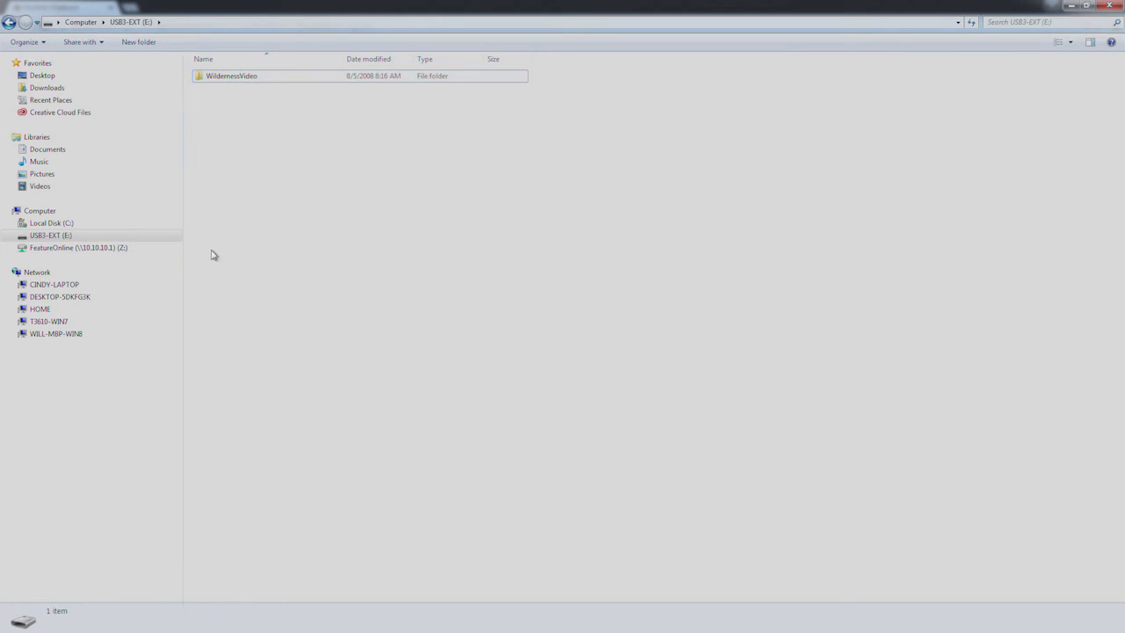
# - Paste WildernessVideo into FeatureOnline (Z:) and show copy details for 205 items (32.6 GB)
pyautogui.click(88, 247)
pyautogui.hotkey('ctrl', 'v')
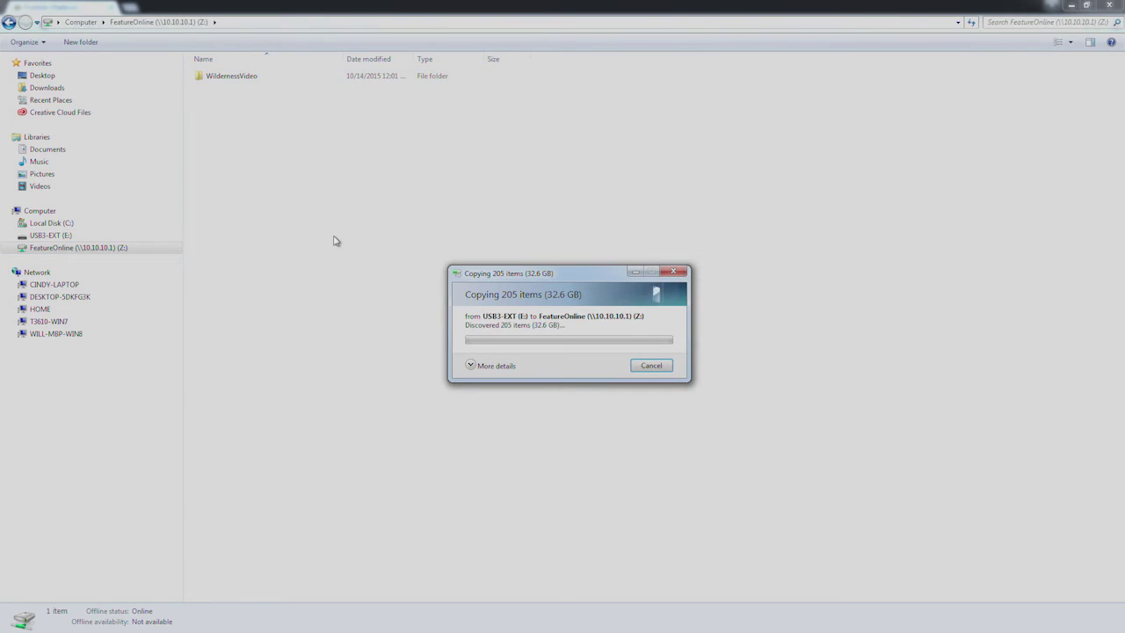
pyautogui.click(472, 366)
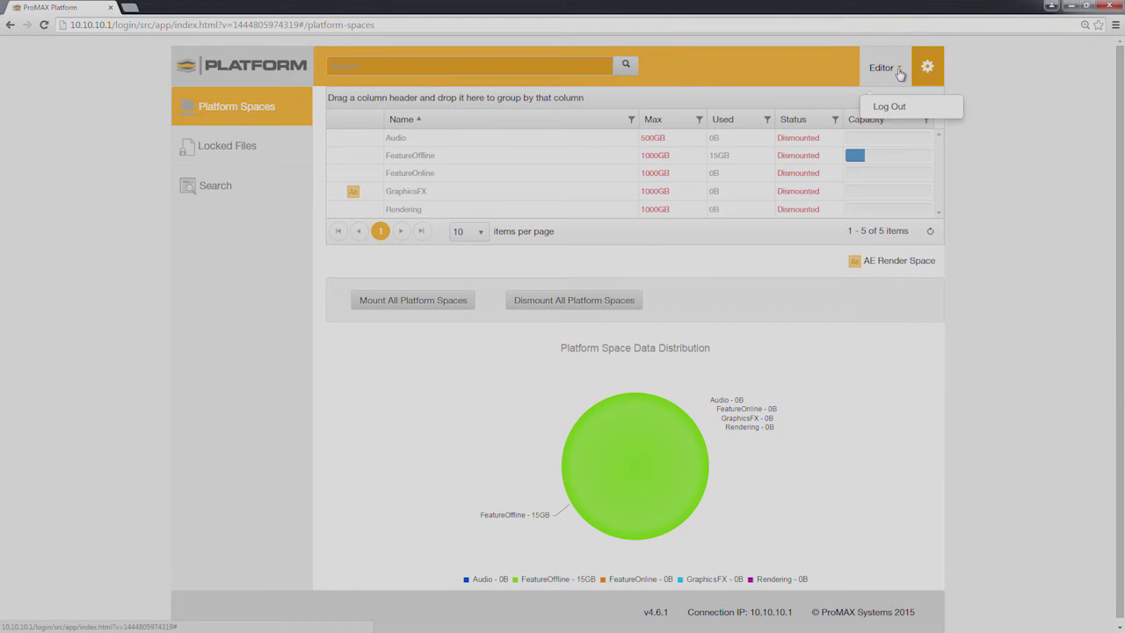
# - Log the editor out, dismounting all Platform Spaces, and sign back in as Admin
pyautogui.click(893, 107)
pyautogui.click(691, 206)
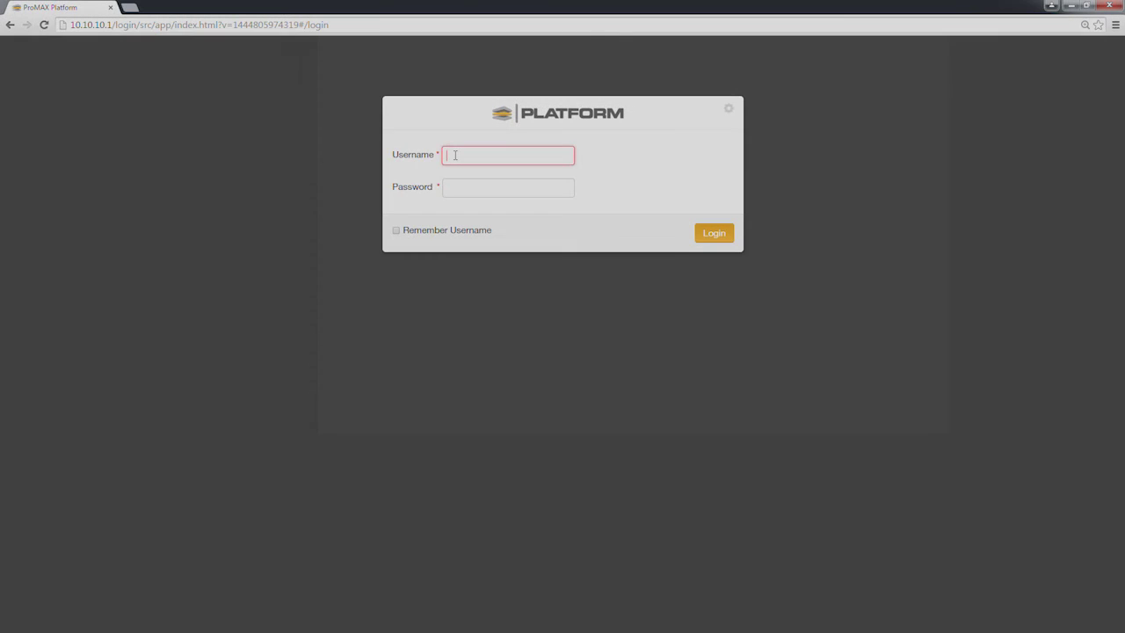
pyautogui.write('Admin')
pyautogui.press('Tab')
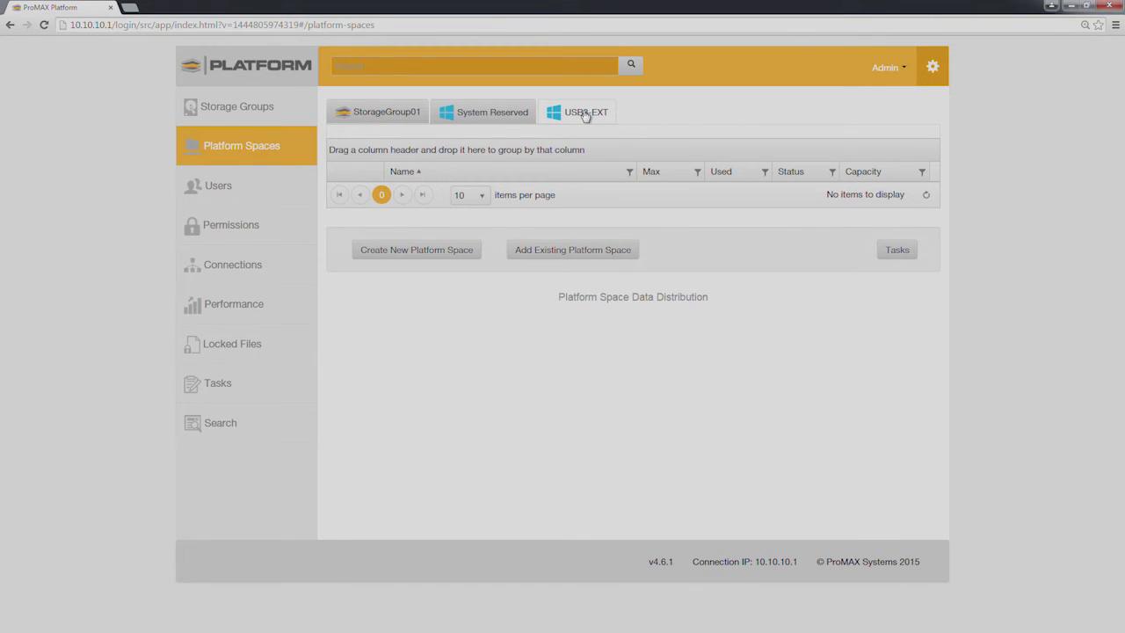
# - Add the existing WildernessVideo folder as a platform space on USB3-EXT
pyautogui.click(573, 251)
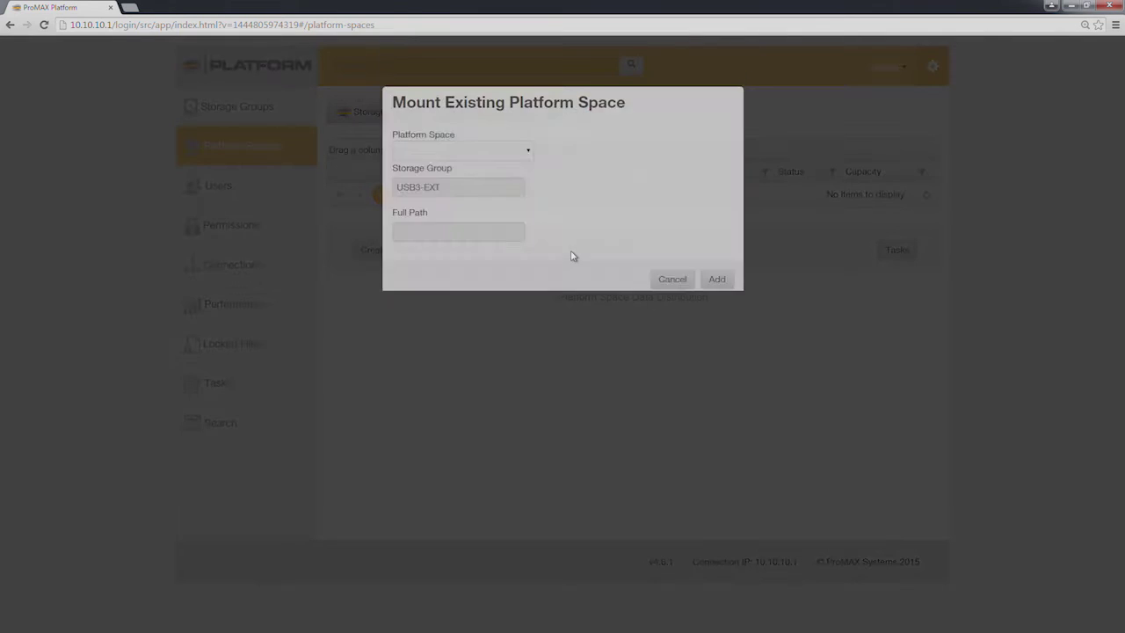
pyautogui.click(526, 166)
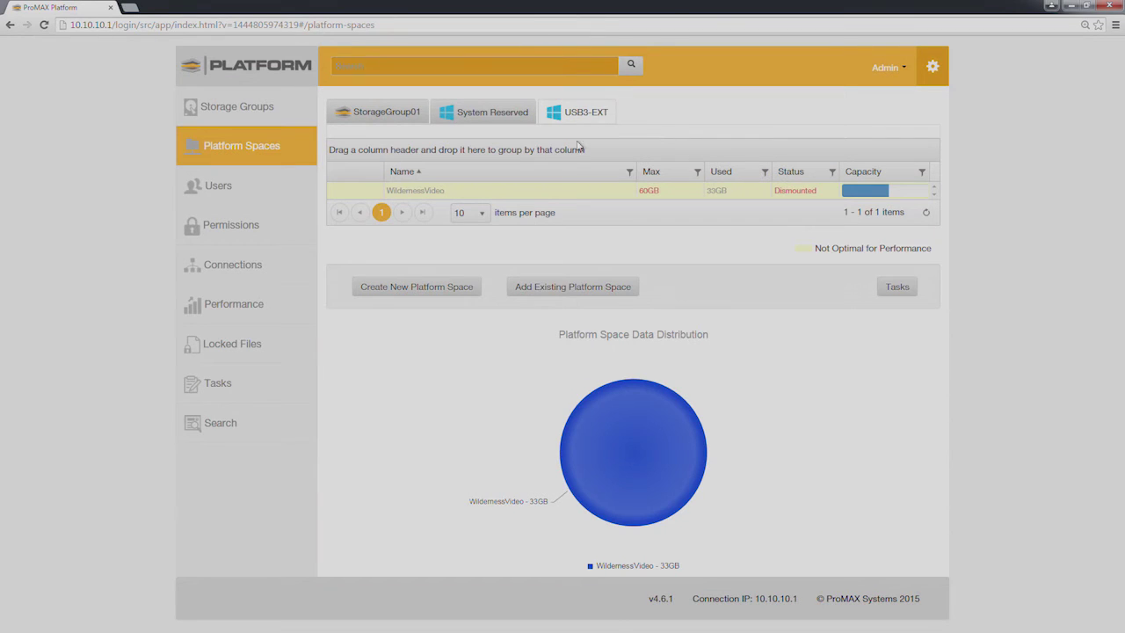
pyautogui.click(459, 191)
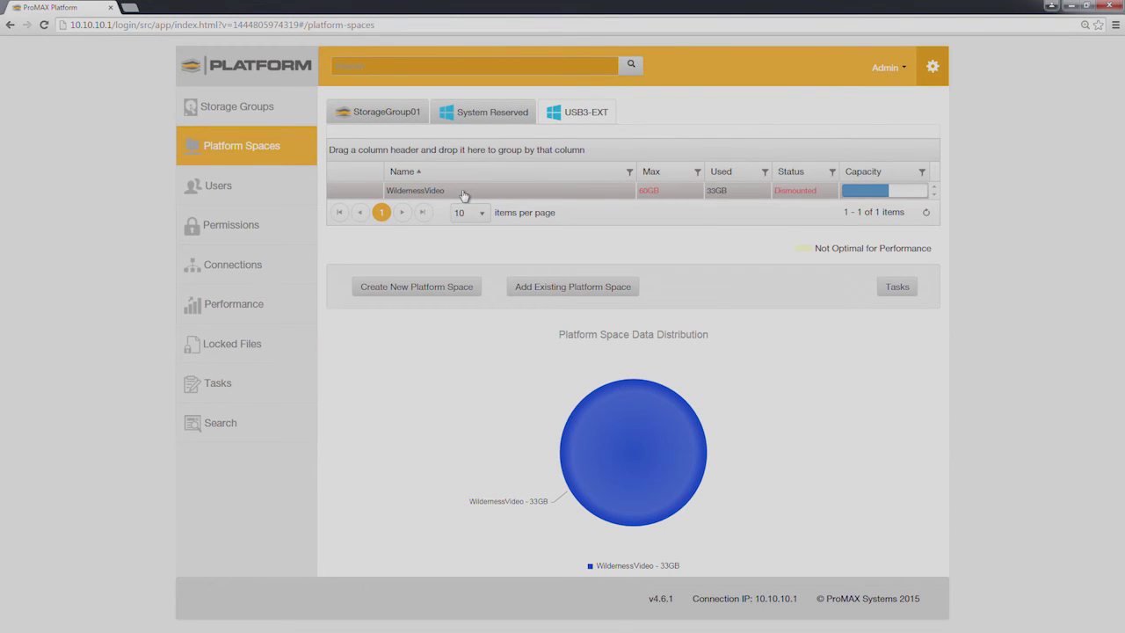
# - Start a Copy data-management task for the WildernessVideo space
pyautogui.rightClick(464, 195)
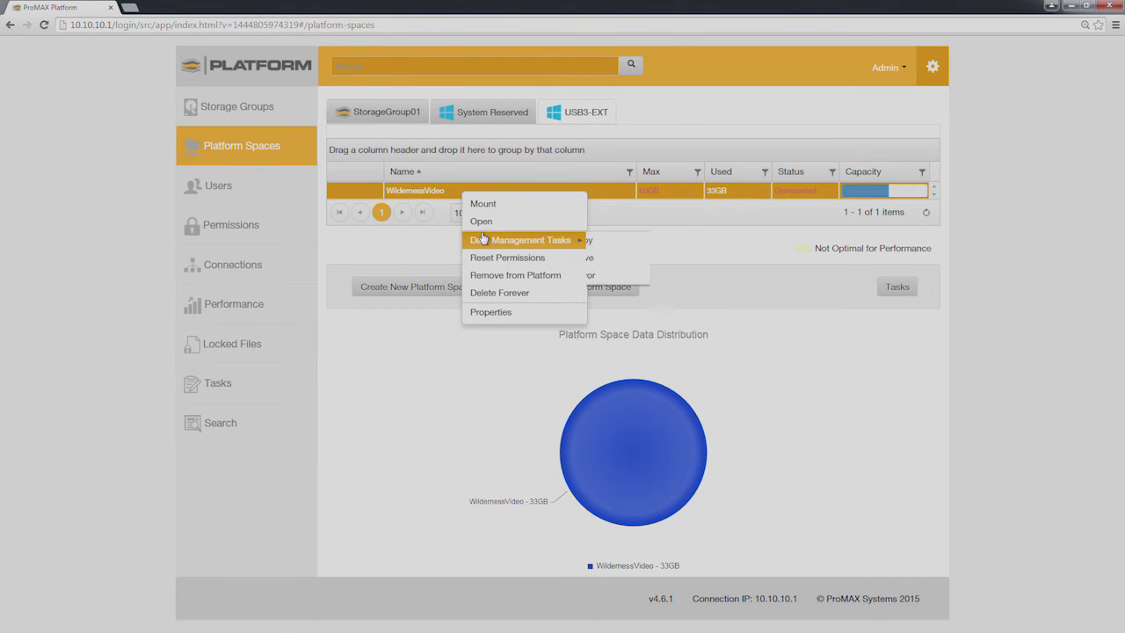
pyautogui.moveTo(477, 241)
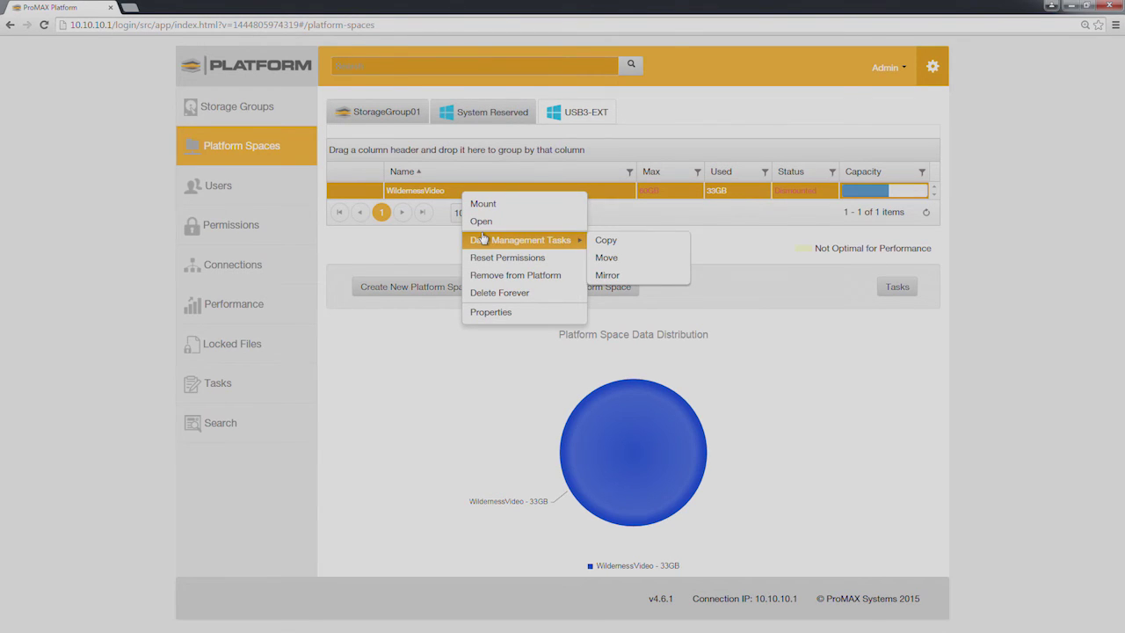
pyautogui.click(617, 244)
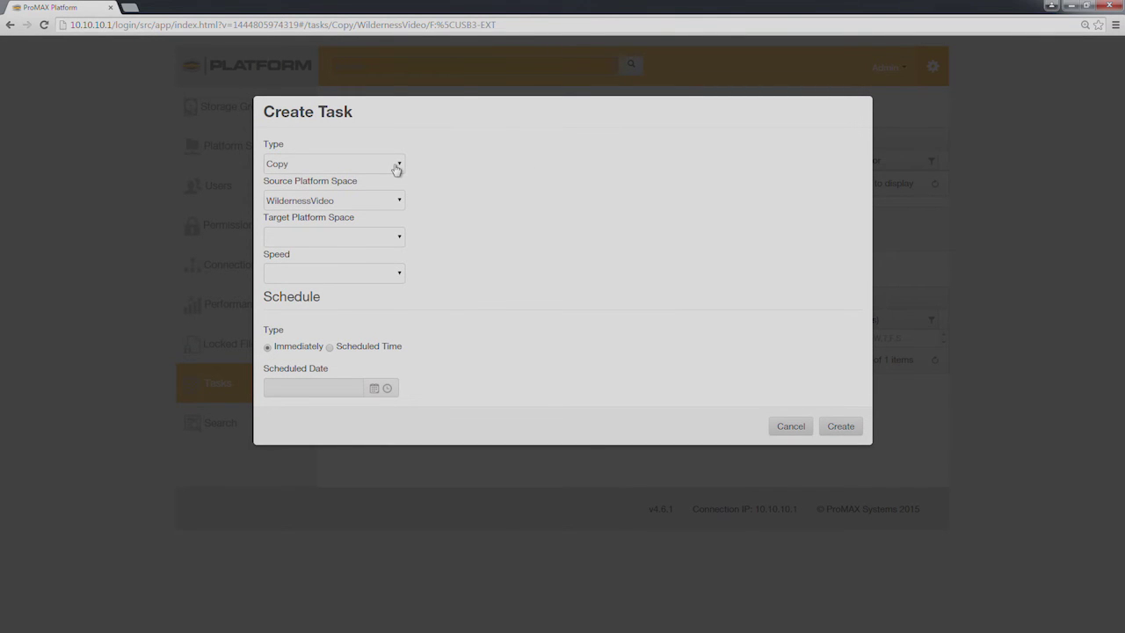
# - Set target FeatureOnline, speed Fast, schedule Immediately, and create the copy task
pyautogui.click(396, 241)
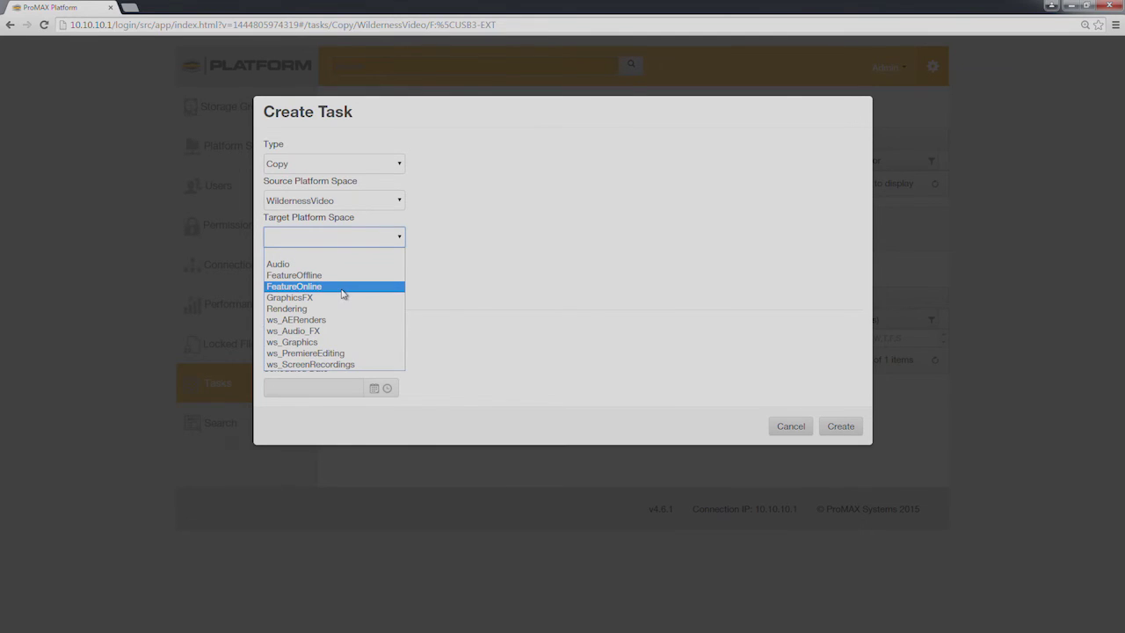
pyautogui.click(343, 286)
pyautogui.click(395, 274)
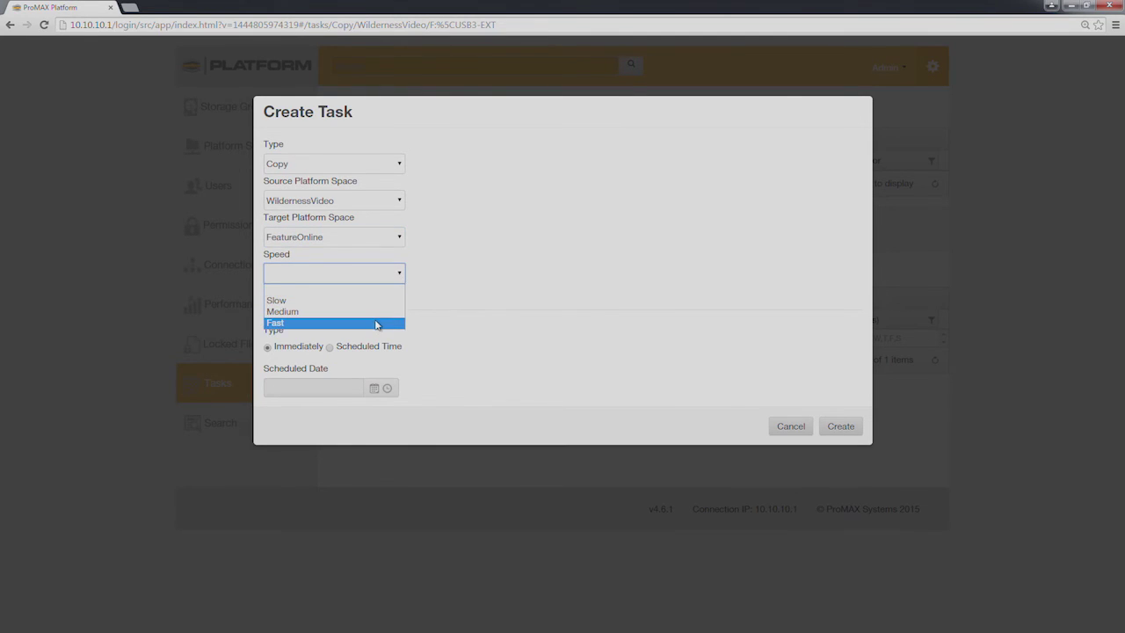
pyautogui.click(377, 321)
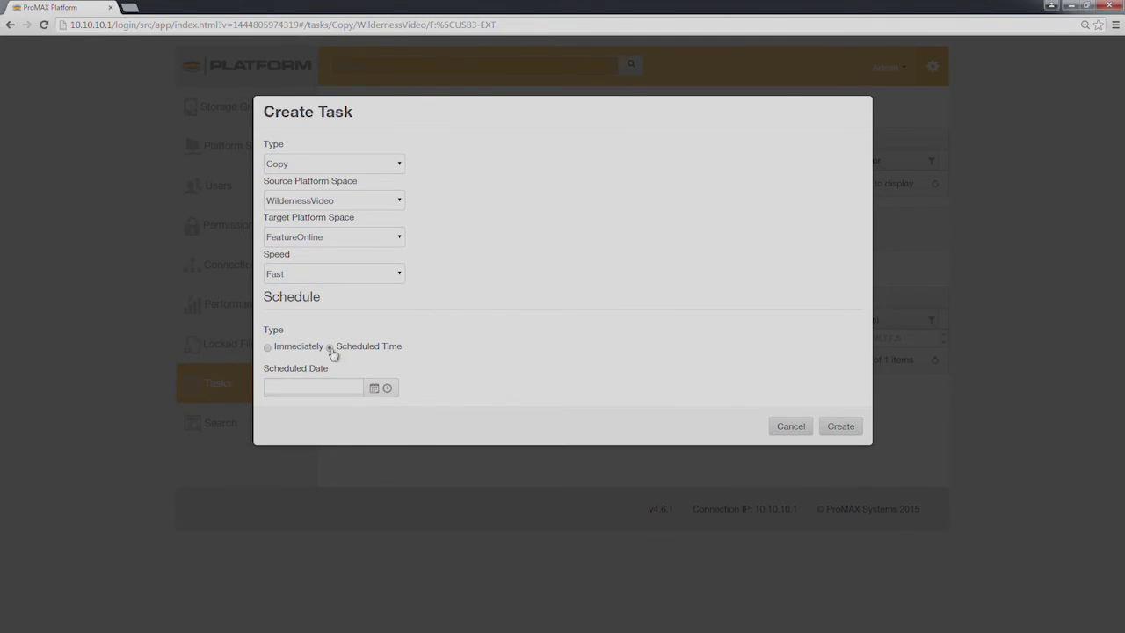
pyautogui.click(373, 388)
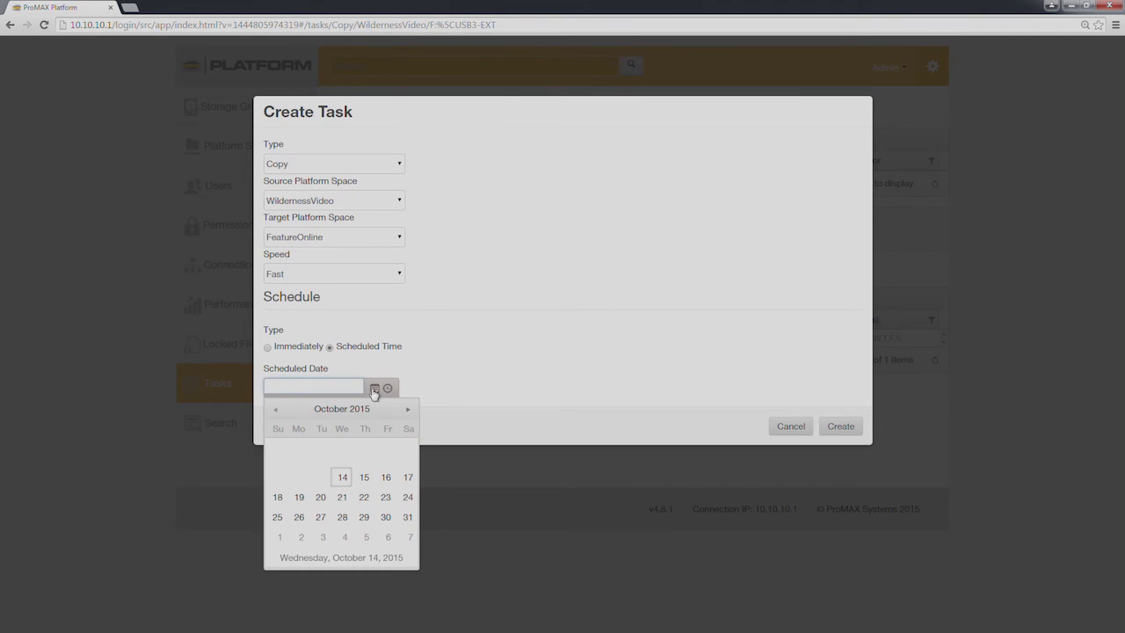
pyautogui.click(374, 388)
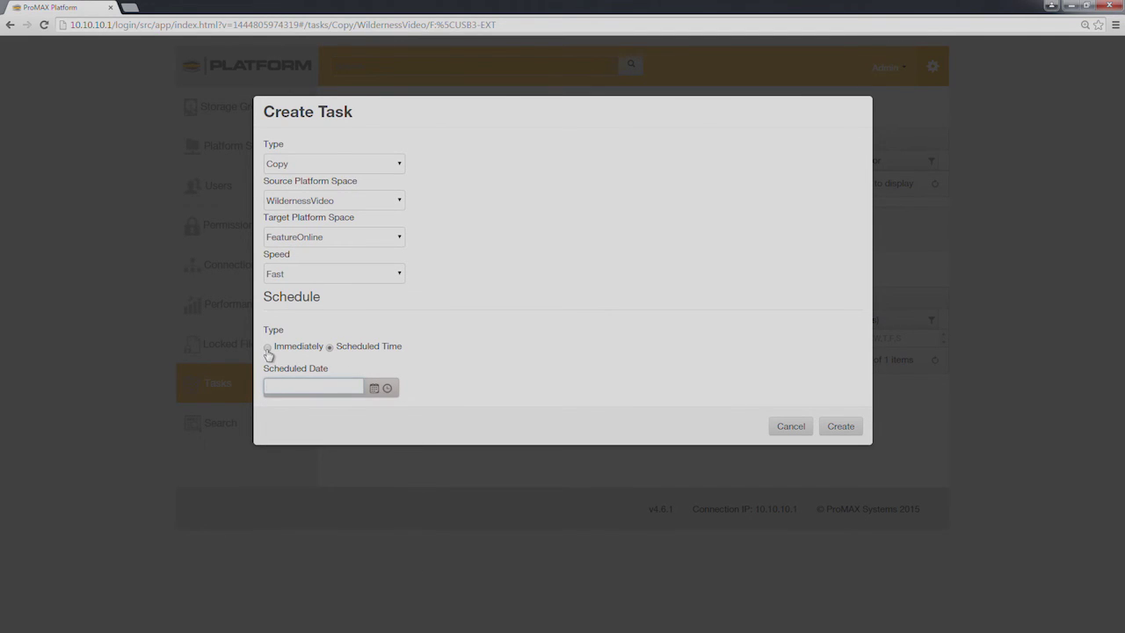
pyautogui.click(268, 350)
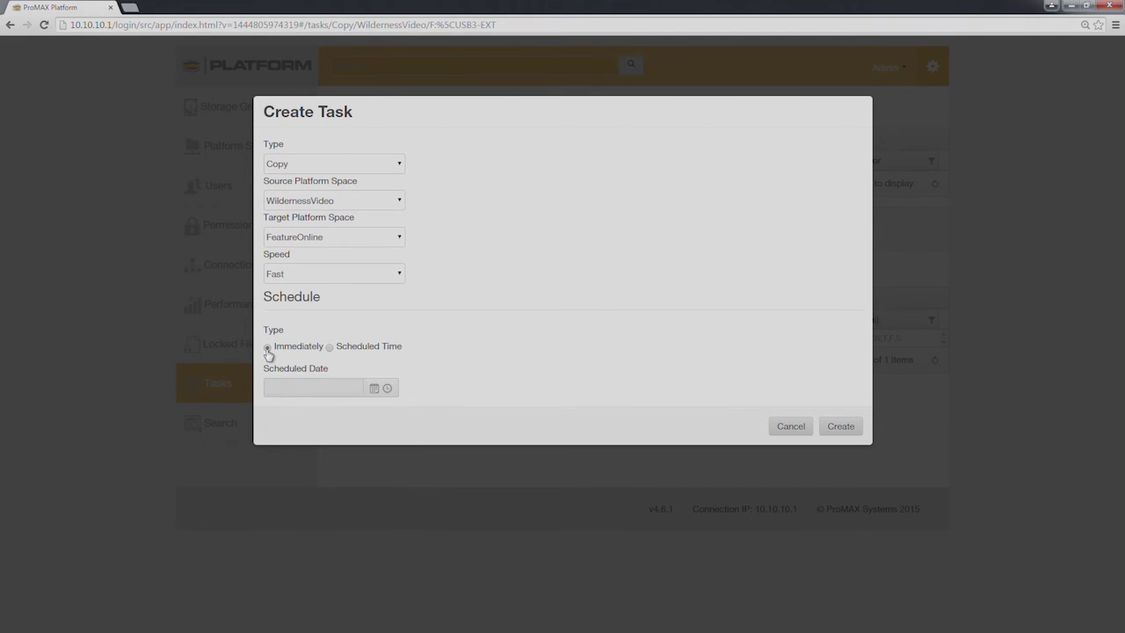
pyautogui.click(841, 429)
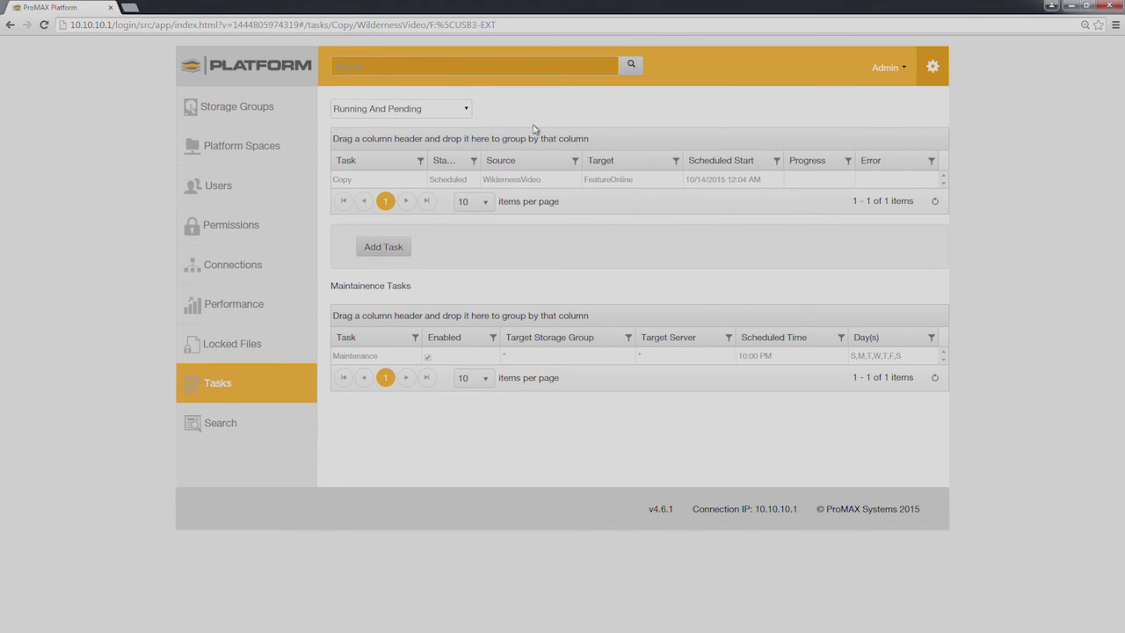
# - Review server CPU and storage group performance, then remount FeatureOnline for the editor
pyautogui.click(249, 305)
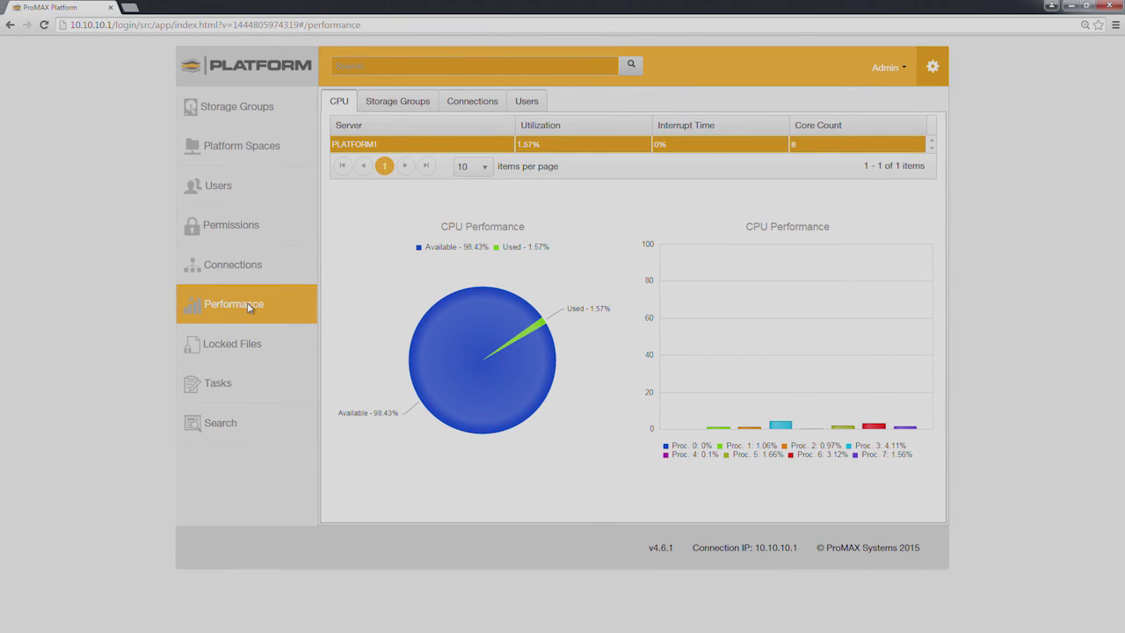
pyautogui.click(400, 103)
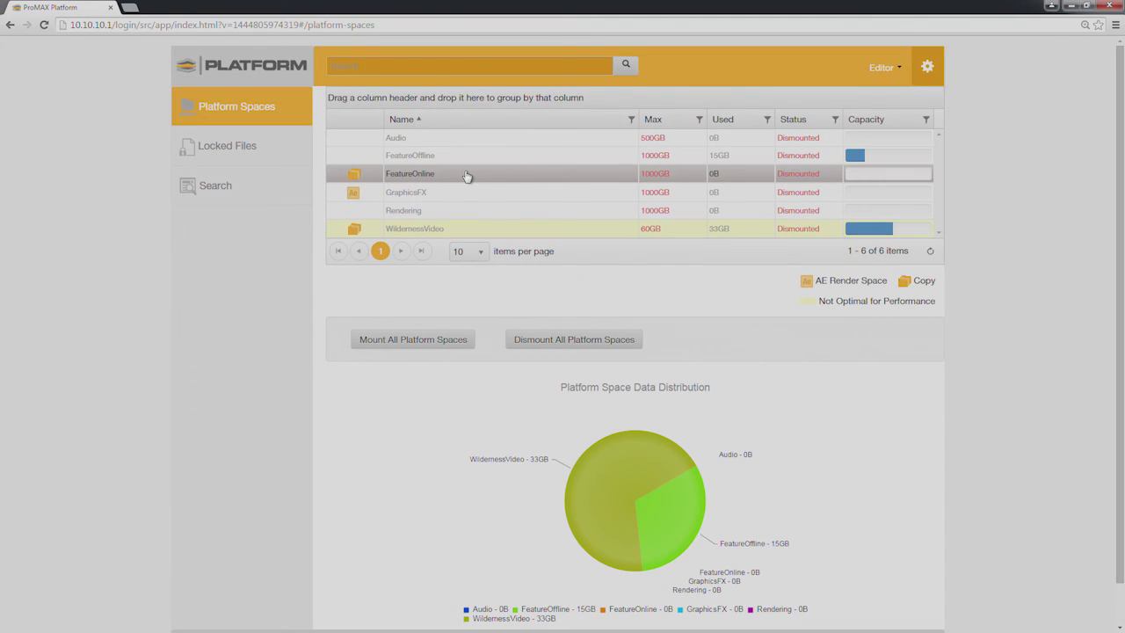
pyautogui.rightClick(467, 176)
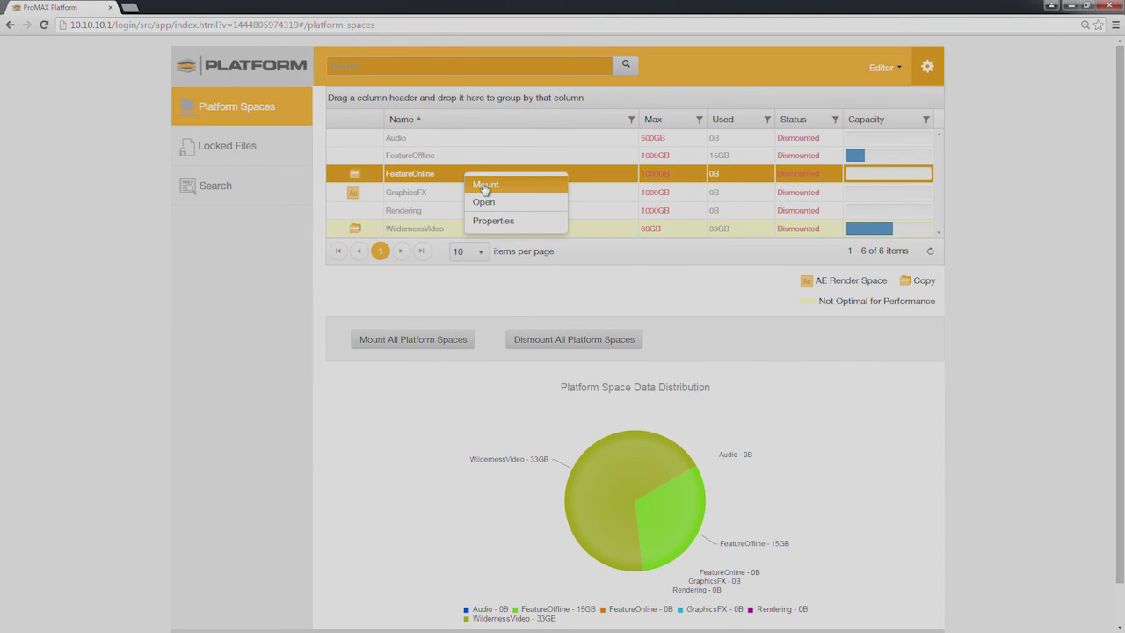
pyautogui.click(485, 186)
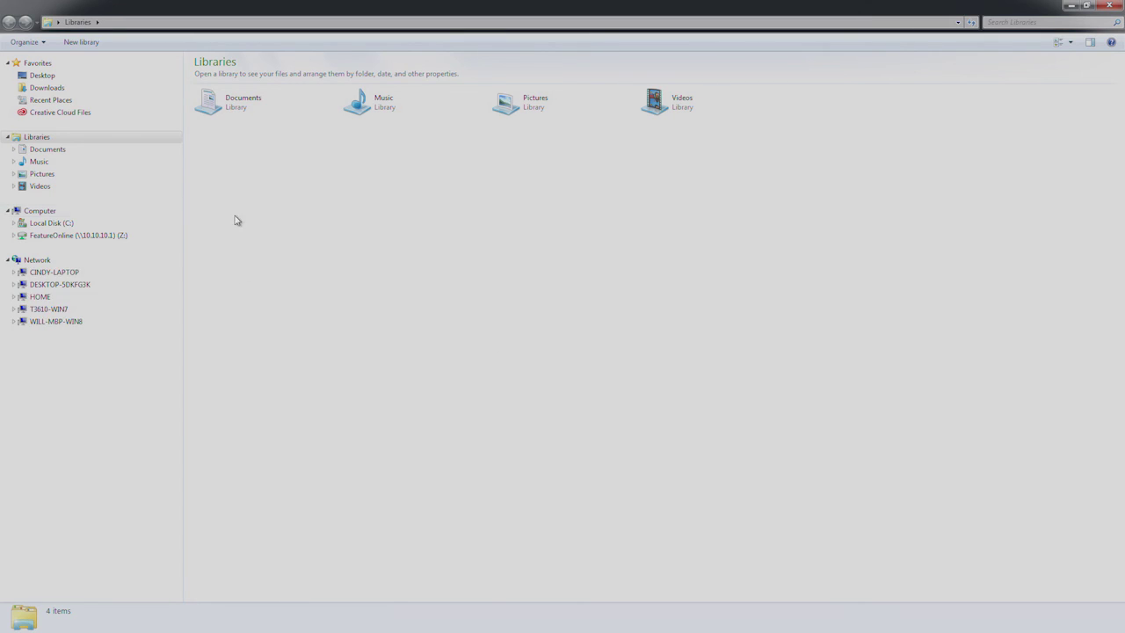
# - Open the FeatureOnline (Z:) network drive from Computer to view its seven RDC folders
pyautogui.click(86, 212)
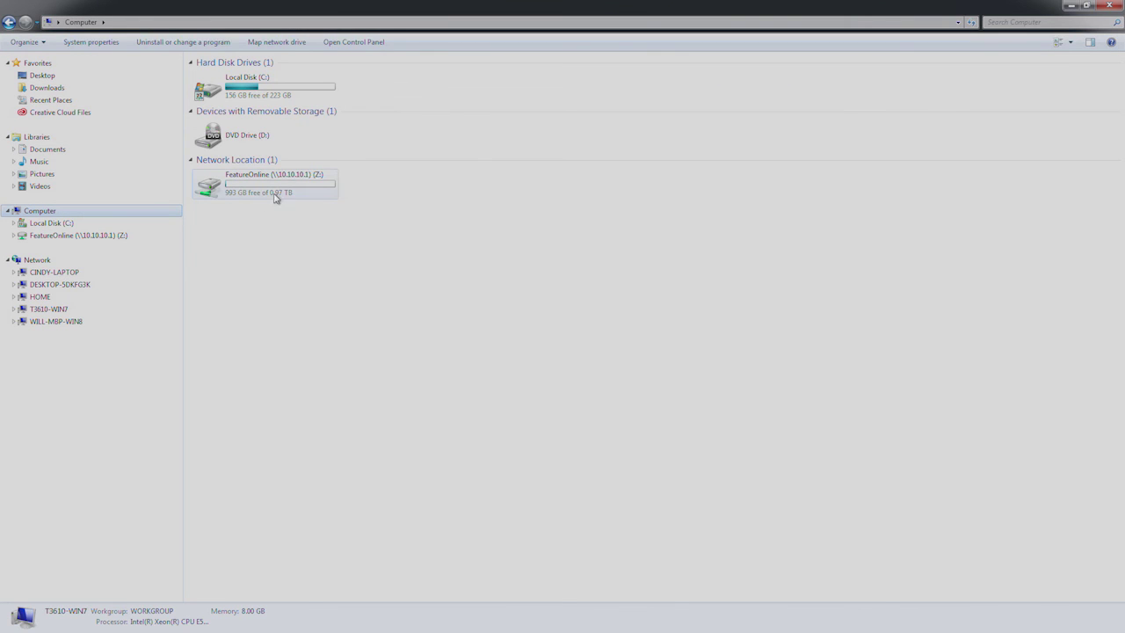
pyautogui.doubleClick(312, 186)
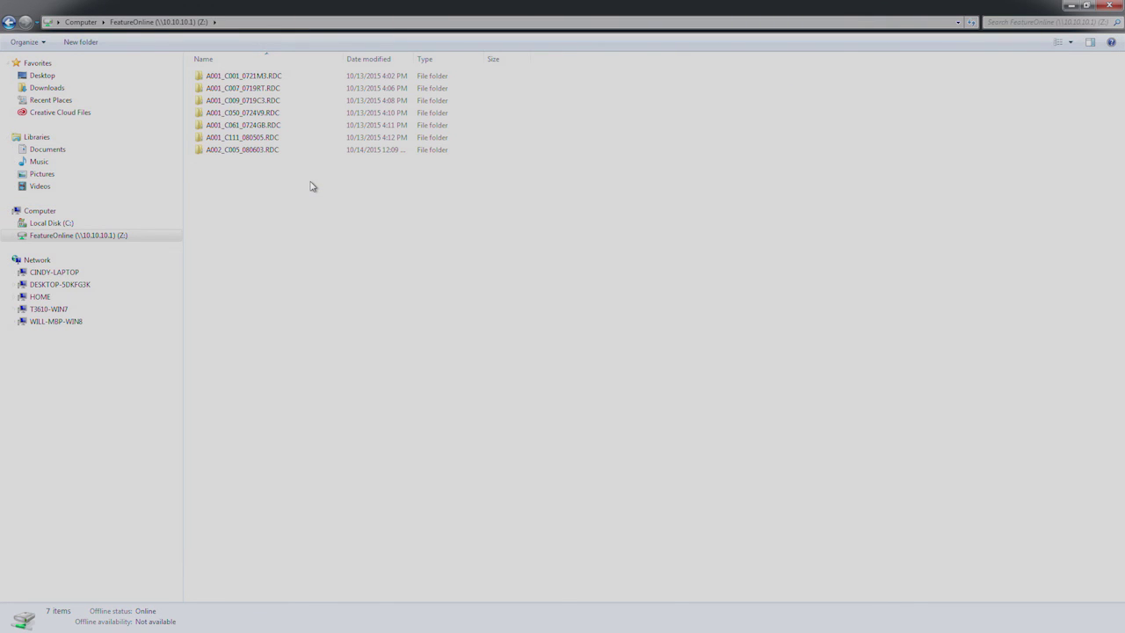